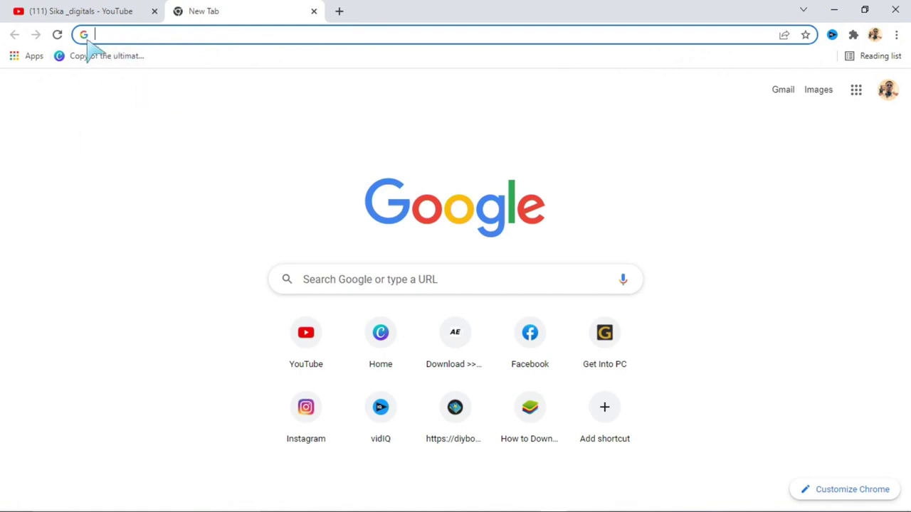
Step: Open the bluestacks.com guide 'How to Download and Install BlueStacks 4' in Chrome
{"action": "left_click", "coordinate": [104, 44]}
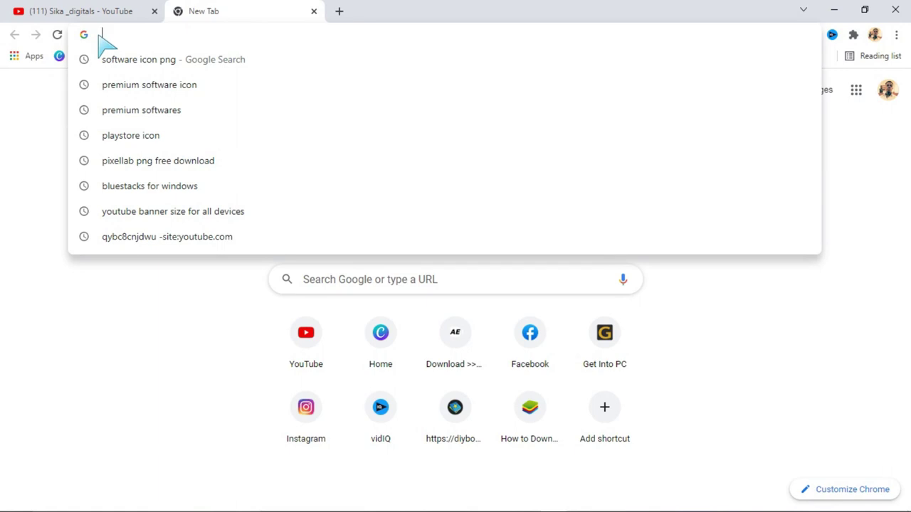
{"action": "type", "text": "blue"}
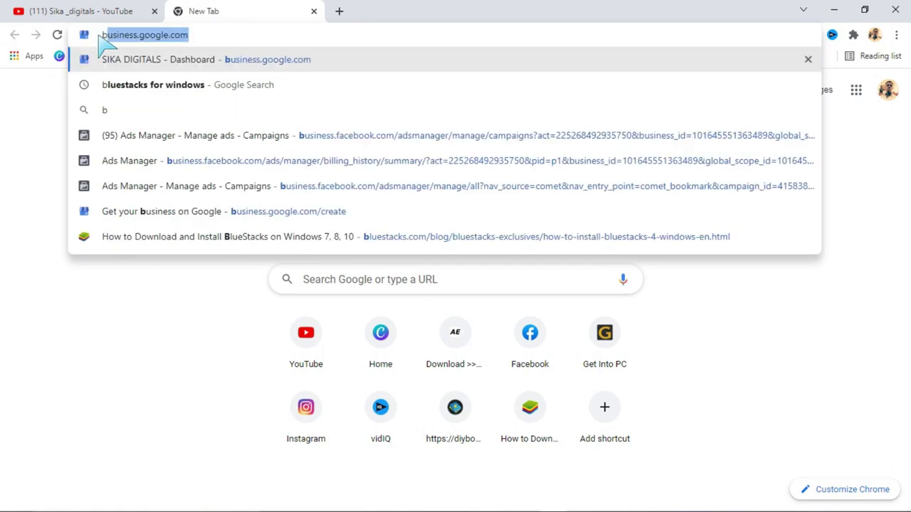
{"action": "type", "text": "s"}
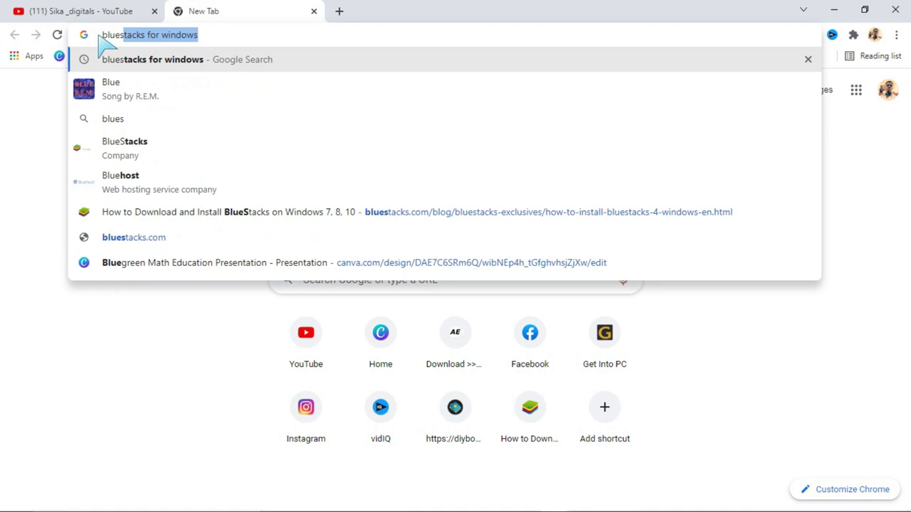
{"action": "type", "text": "tacks"}
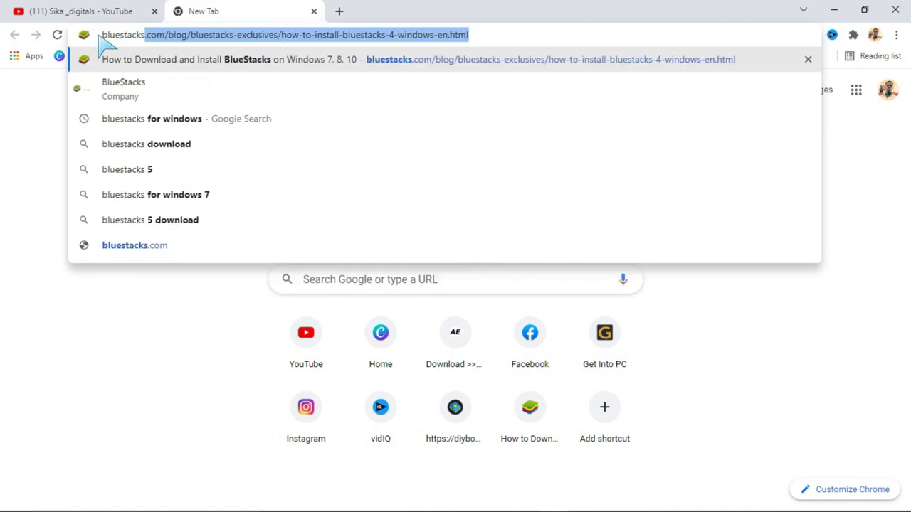
{"action": "type", "text": "s."}
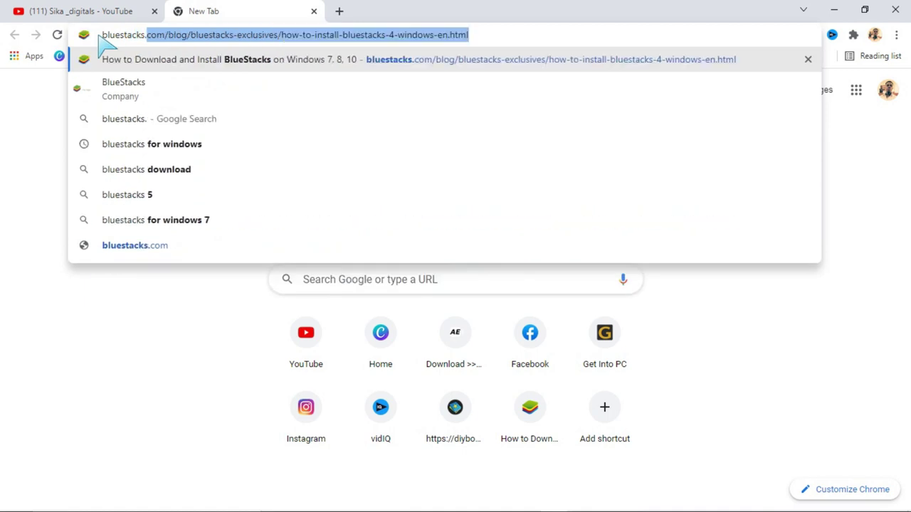
{"action": "type", "text": "com"}
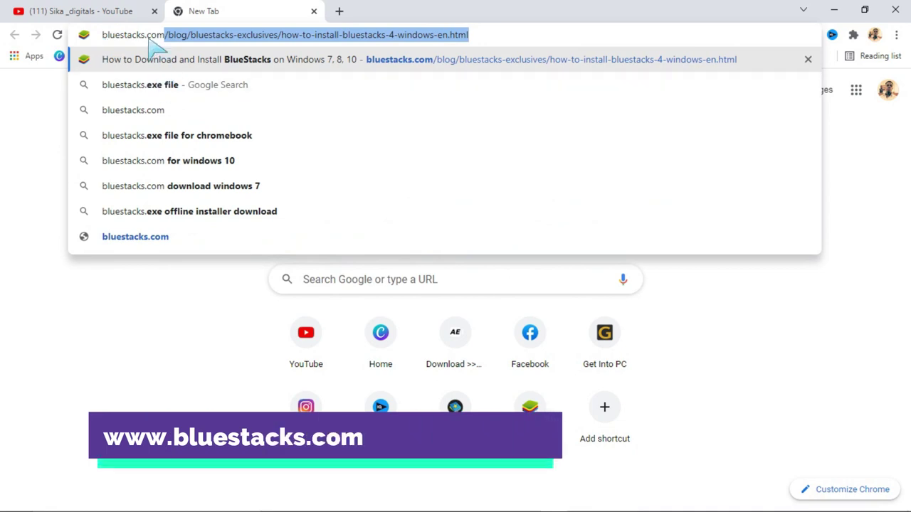
{"action": "key", "text": "Return"}
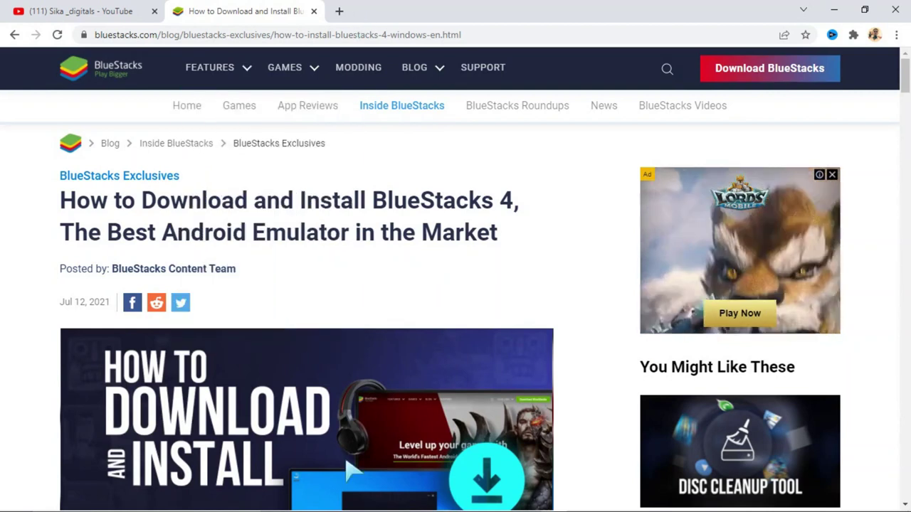
Step: Scroll through the BlueStacks 4 install article to its intro and Download BlueStacks button
{"action": "mouse_move", "coordinate": [391, 509]}
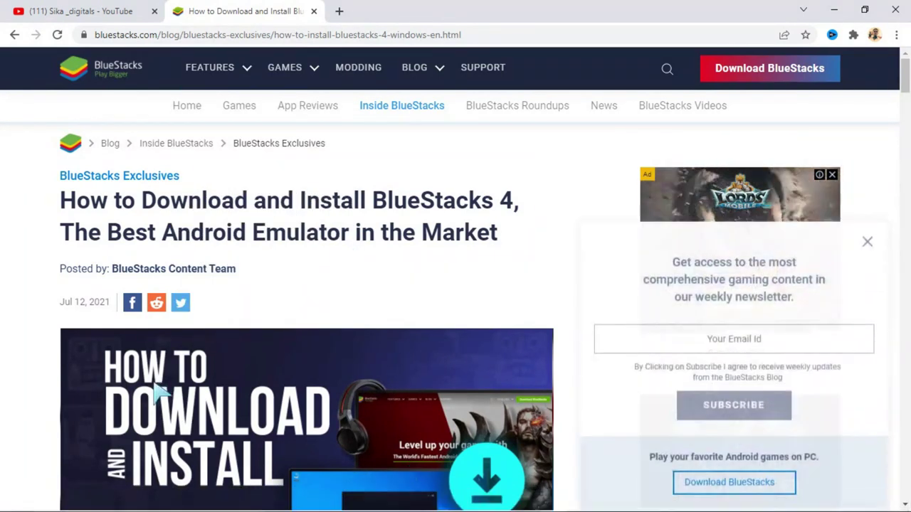
{"action": "scroll", "coordinate": [153, 401], "scroll_direction": "down", "scroll_amount": 2}
{"action": "scroll", "coordinate": [203, 178], "scroll_direction": "up", "scroll_amount": 3}
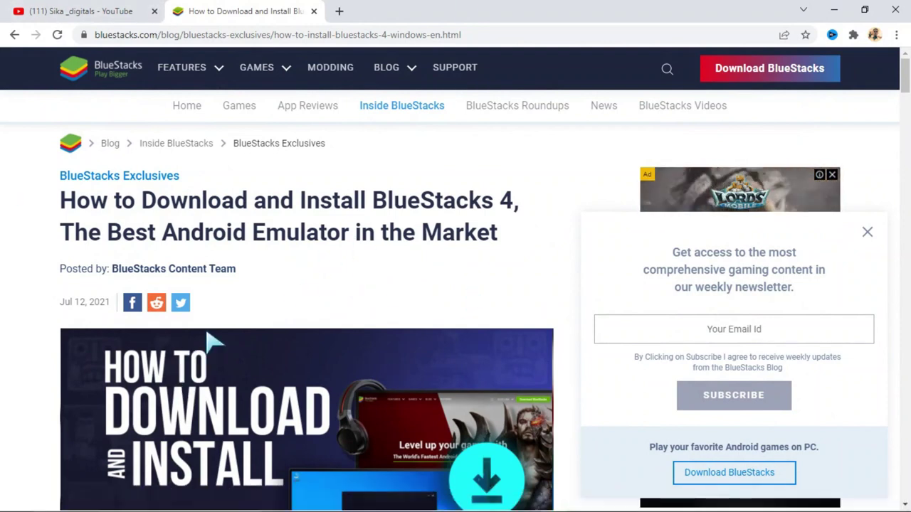
{"action": "scroll", "coordinate": [244, 330], "scroll_direction": "down", "scroll_amount": 2}
{"action": "scroll", "coordinate": [240, 324], "scroll_direction": "down", "scroll_amount": 5}
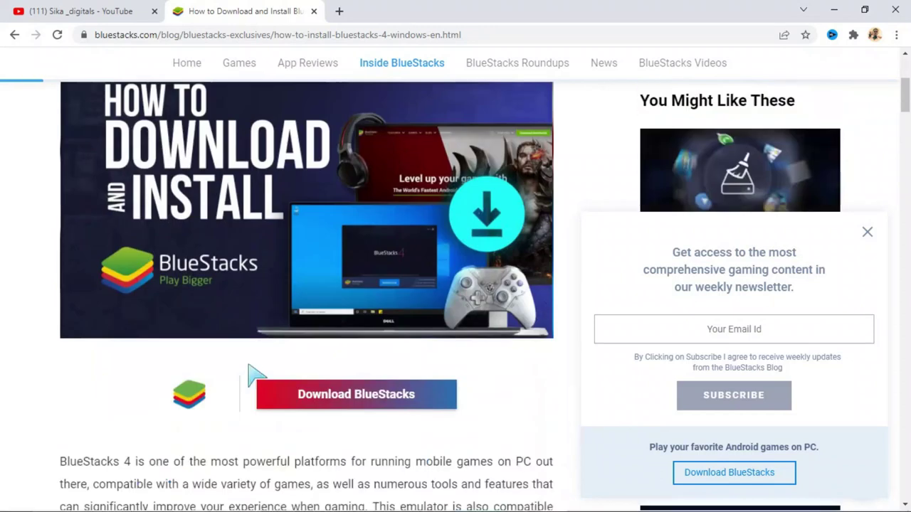
{"action": "scroll", "coordinate": [264, 382], "scroll_direction": "up", "scroll_amount": 1}
{"action": "scroll", "coordinate": [306, 302], "scroll_direction": "up", "scroll_amount": 1}
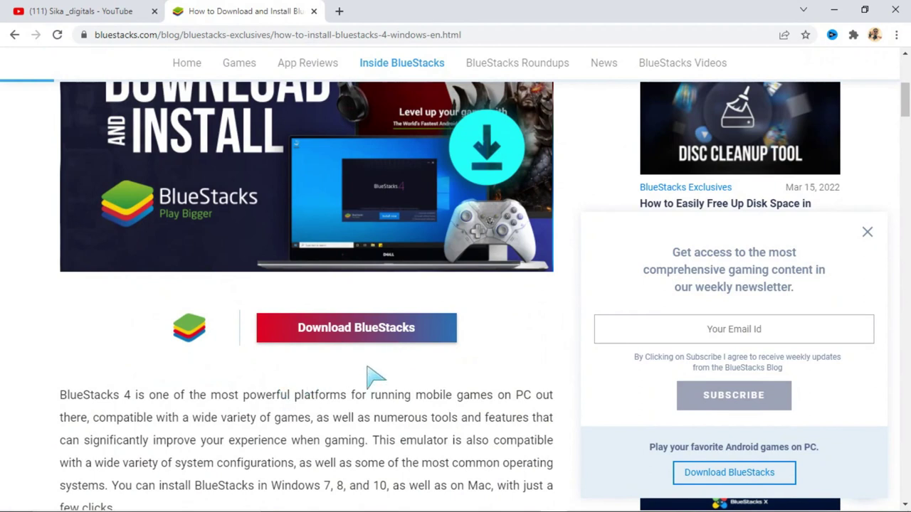
{"action": "scroll", "coordinate": [271, 377], "scroll_direction": "down", "scroll_amount": 2}
{"action": "scroll", "coordinate": [256, 350], "scroll_direction": "down", "scroll_amount": 8}
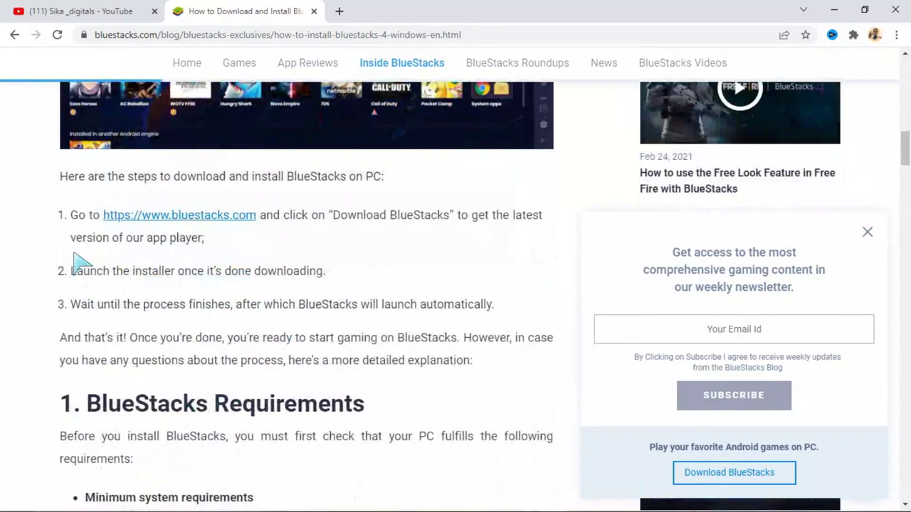
{"action": "scroll", "coordinate": [91, 370], "scroll_direction": "down", "scroll_amount": 2}
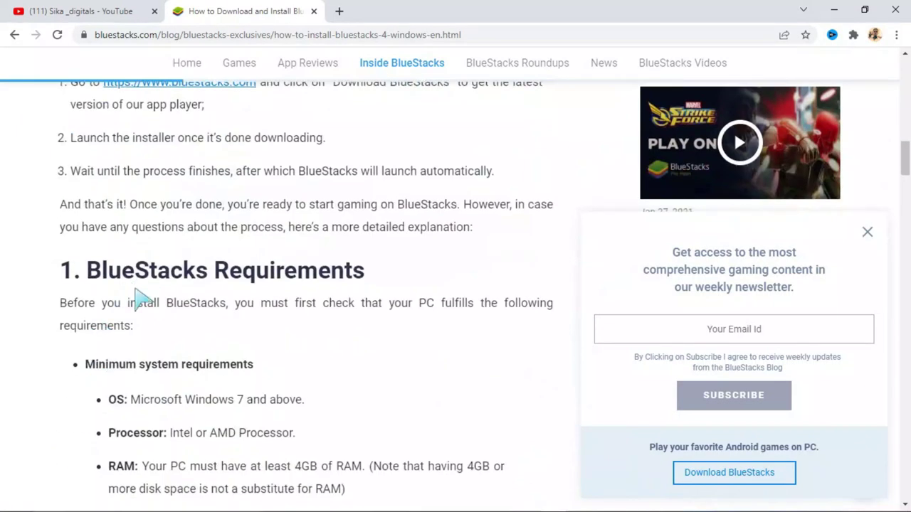
{"action": "scroll", "coordinate": [128, 299], "scroll_direction": "down", "scroll_amount": 2}
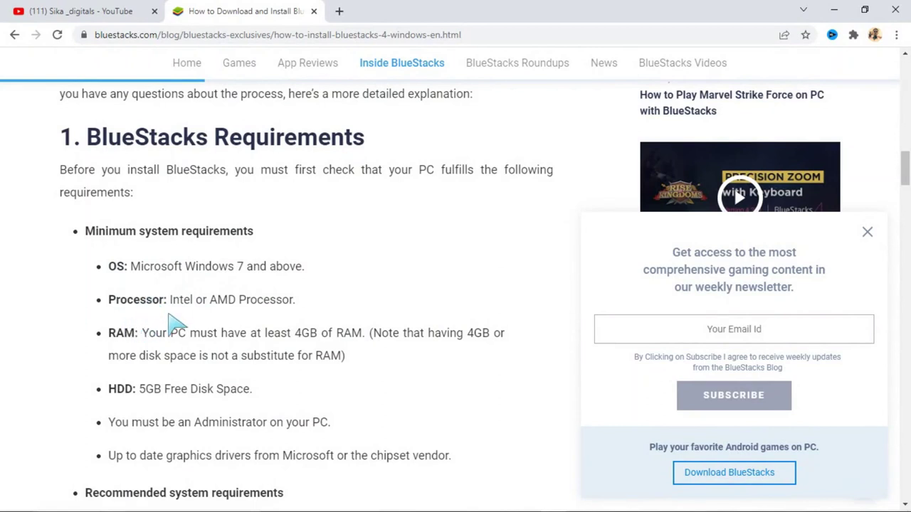
{"action": "scroll", "coordinate": [174, 323], "scroll_direction": "down", "scroll_amount": 8}
{"action": "scroll", "coordinate": [189, 334], "scroll_direction": "down", "scroll_amount": 1}
{"action": "scroll", "coordinate": [234, 332], "scroll_direction": "down", "scroll_amount": 2}
{"action": "scroll", "coordinate": [210, 328], "scroll_direction": "down", "scroll_amount": 4}
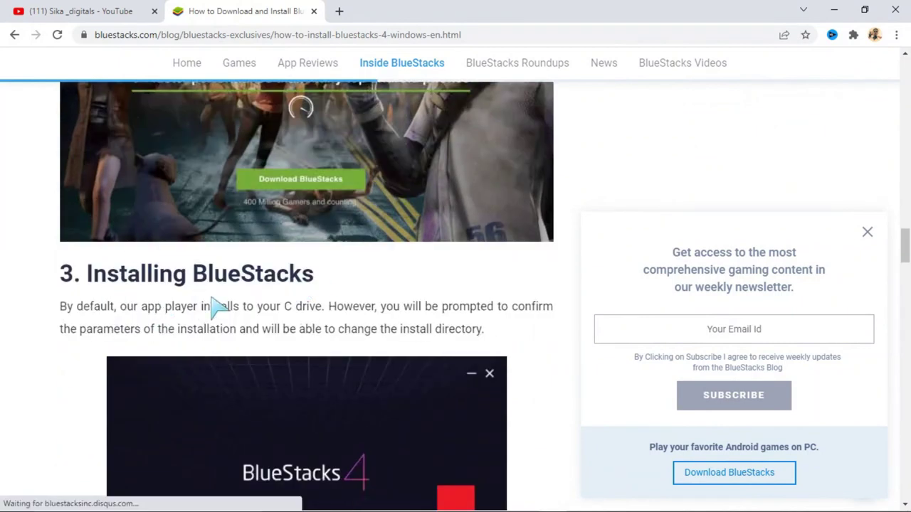
{"action": "scroll", "coordinate": [244, 436], "scroll_direction": "down", "scroll_amount": 2}
{"action": "scroll", "coordinate": [212, 407], "scroll_direction": "down", "scroll_amount": 8}
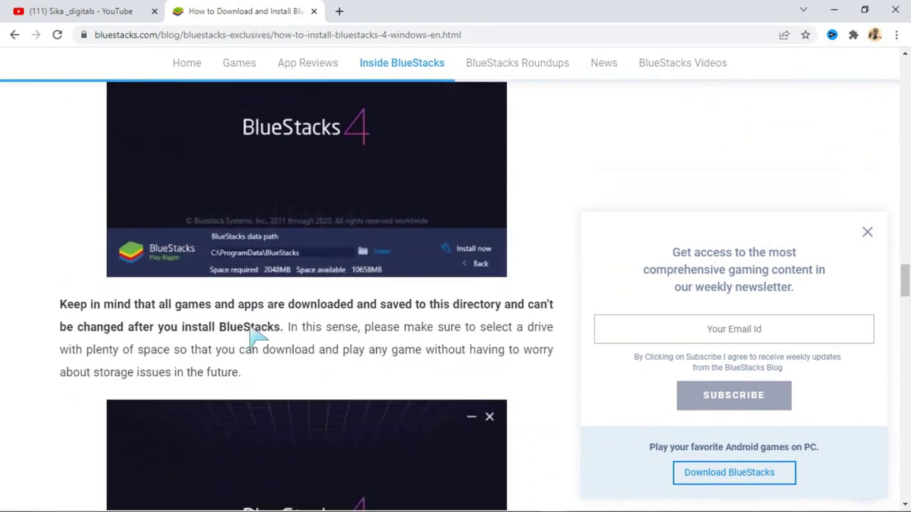
{"action": "scroll", "coordinate": [267, 332], "scroll_direction": "down", "scroll_amount": 2}
{"action": "scroll", "coordinate": [284, 360], "scroll_direction": "down", "scroll_amount": 4}
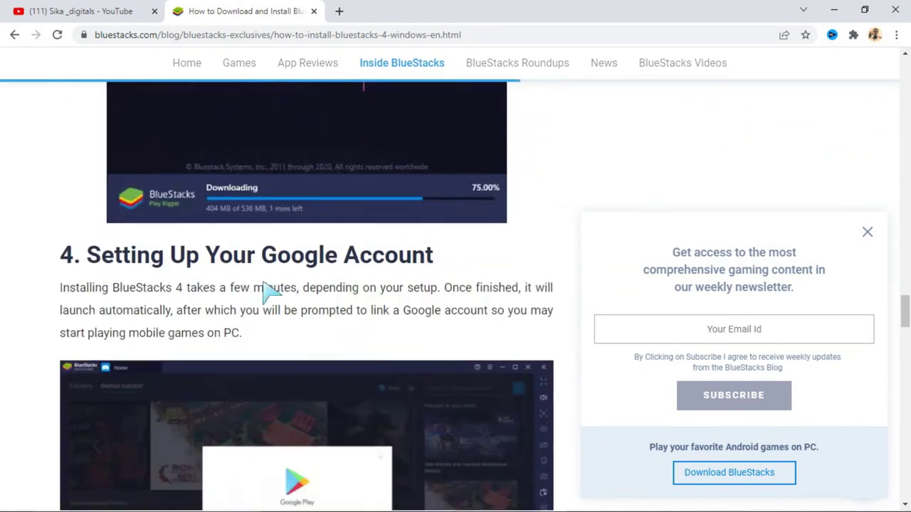
{"action": "scroll", "coordinate": [264, 250], "scroll_direction": "down", "scroll_amount": 1}
{"action": "scroll", "coordinate": [253, 242], "scroll_direction": "up", "scroll_amount": 5}
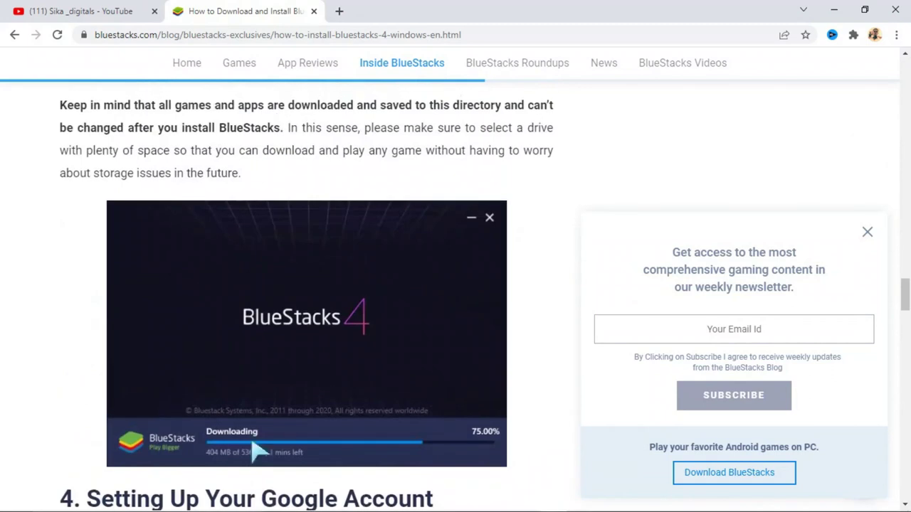
{"action": "scroll", "coordinate": [249, 335], "scroll_direction": "down", "scroll_amount": 3}
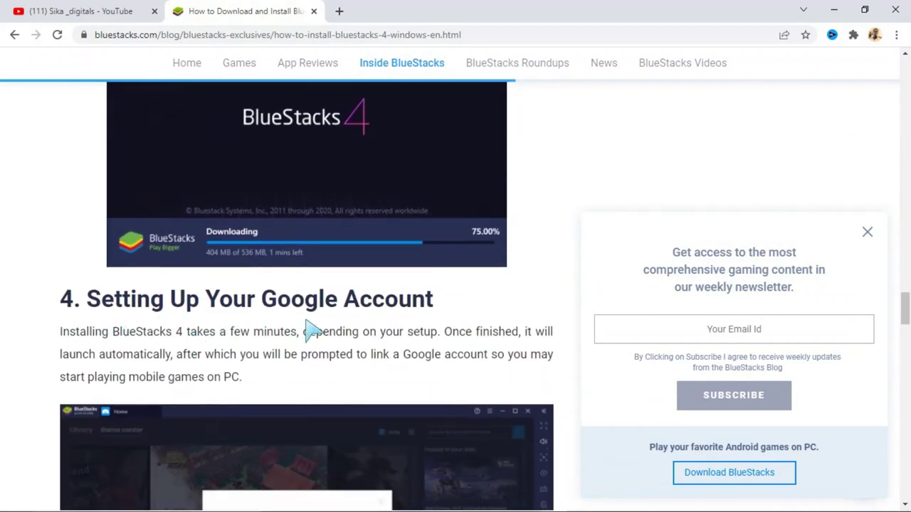
{"action": "scroll", "coordinate": [267, 363], "scroll_direction": "down", "scroll_amount": 3}
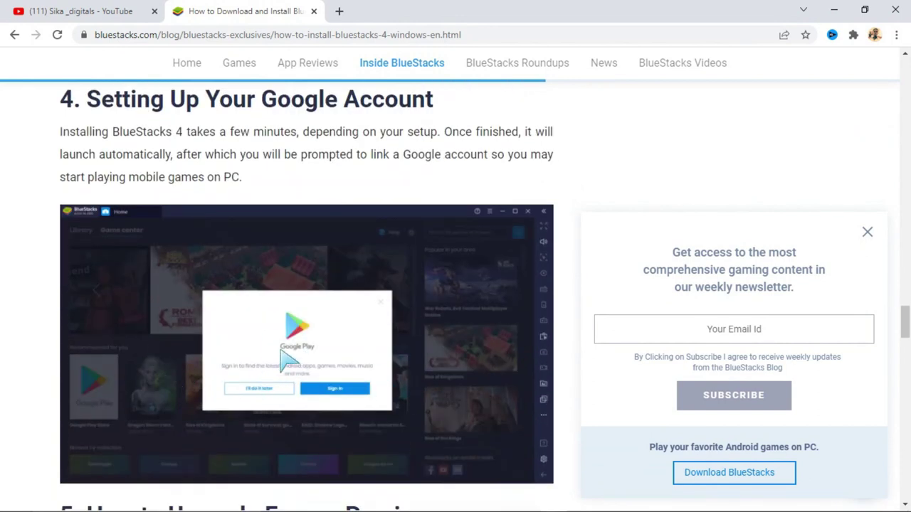
{"action": "scroll", "coordinate": [150, 392], "scroll_direction": "up", "scroll_amount": 15}
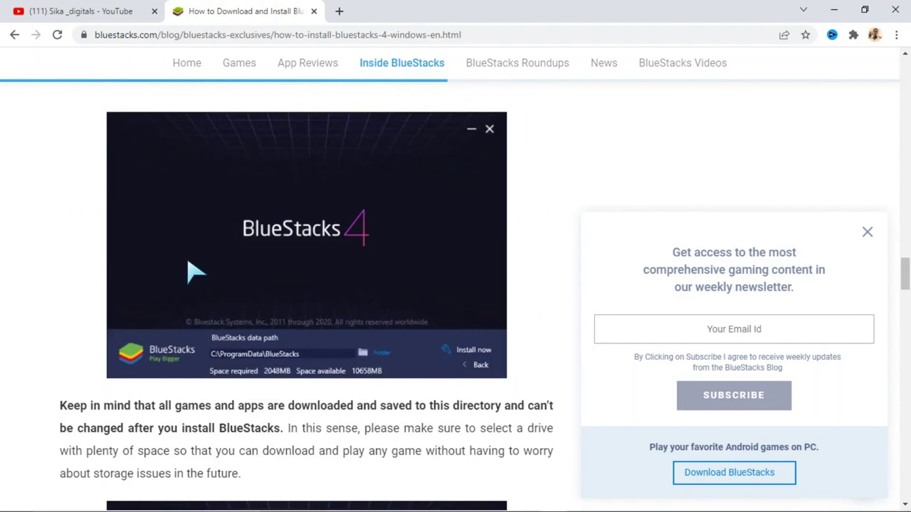
{"action": "scroll", "coordinate": [235, 324], "scroll_direction": "up", "scroll_amount": 10}
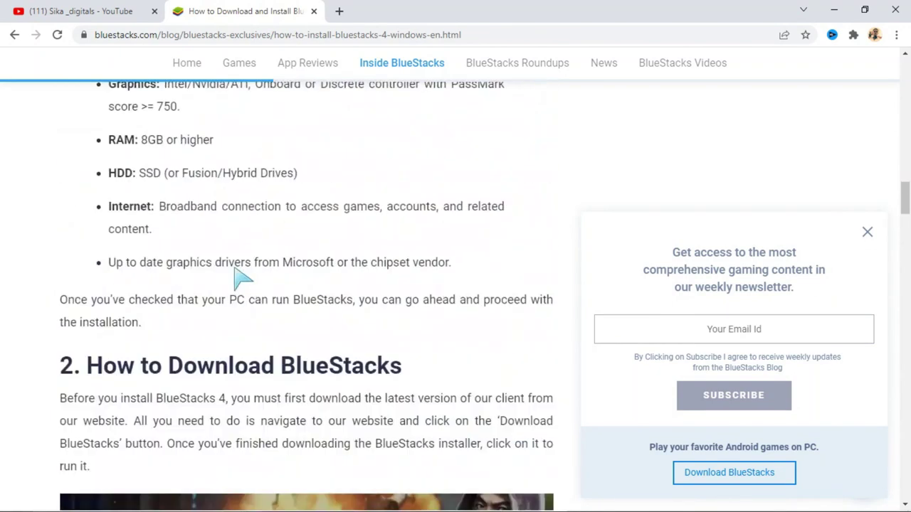
{"action": "scroll", "coordinate": [227, 329], "scroll_direction": "up", "scroll_amount": 10}
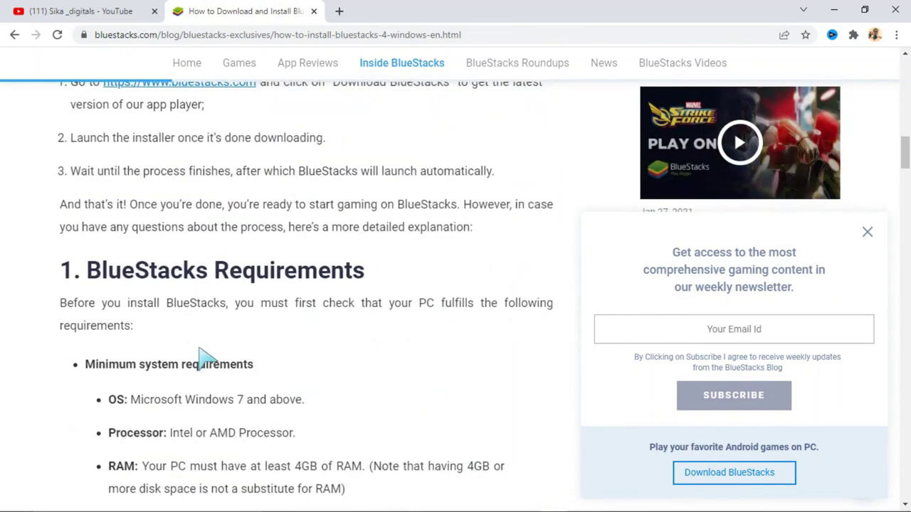
{"action": "scroll", "coordinate": [217, 372], "scroll_direction": "up", "scroll_amount": 10}
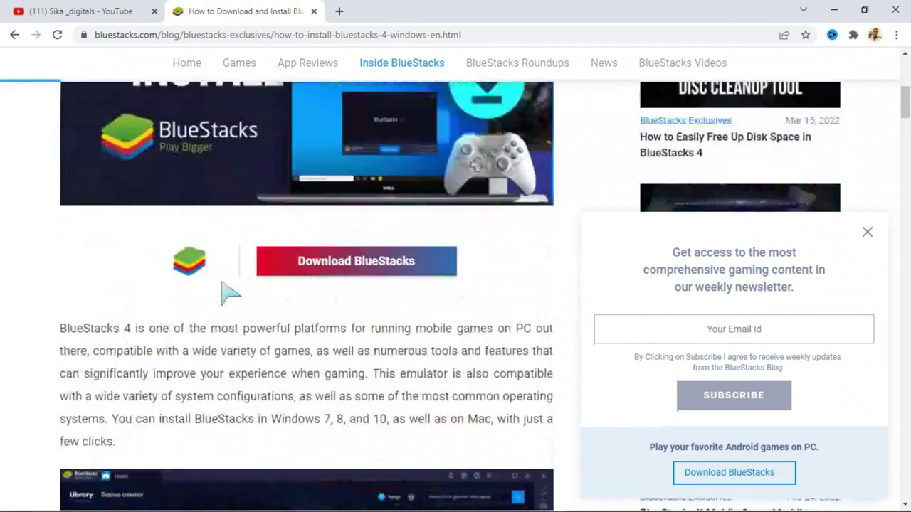
{"action": "scroll", "coordinate": [237, 360], "scroll_direction": "down", "scroll_amount": 3}
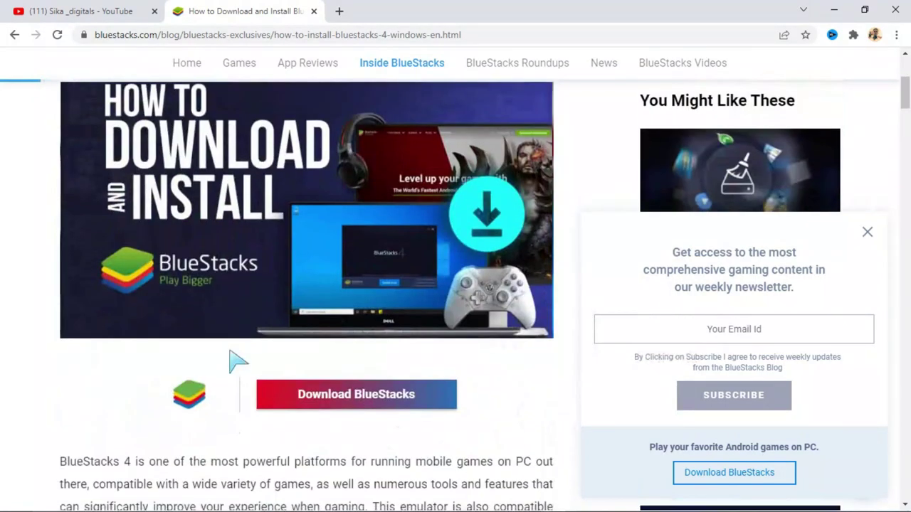
{"action": "scroll", "coordinate": [214, 372], "scroll_direction": "down", "scroll_amount": 1}
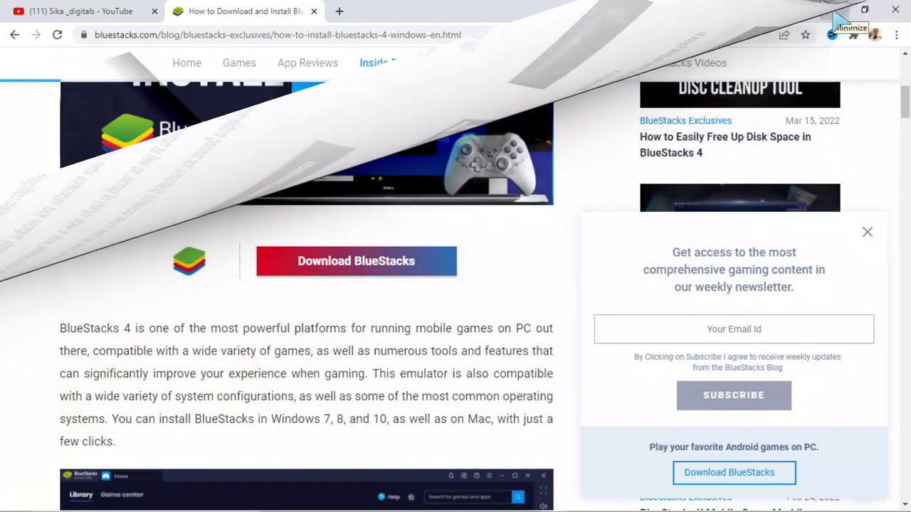
Step: Minimize Chrome and launch BlueStacks 5 from its desktop shortcut
{"action": "left_click", "coordinate": [834, 11]}
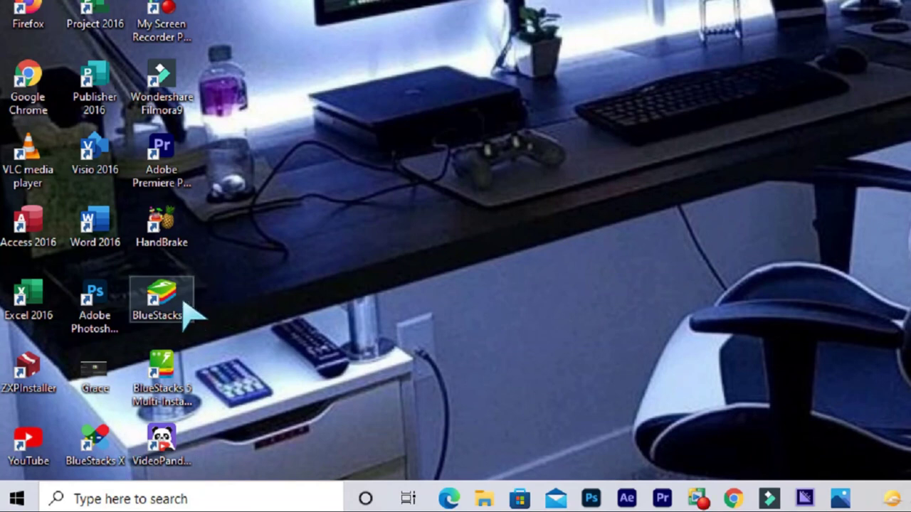
{"action": "left_click", "coordinate": [165, 304]}
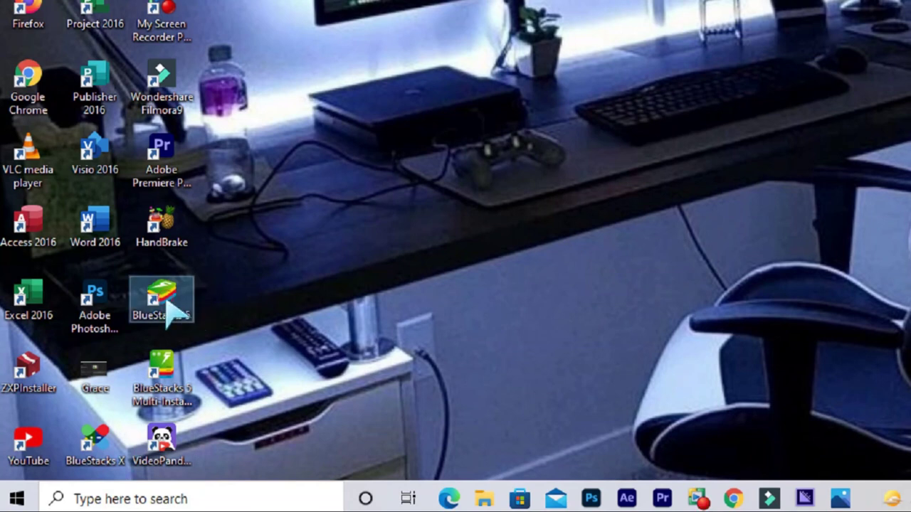
{"action": "left_click", "coordinate": [167, 302]}
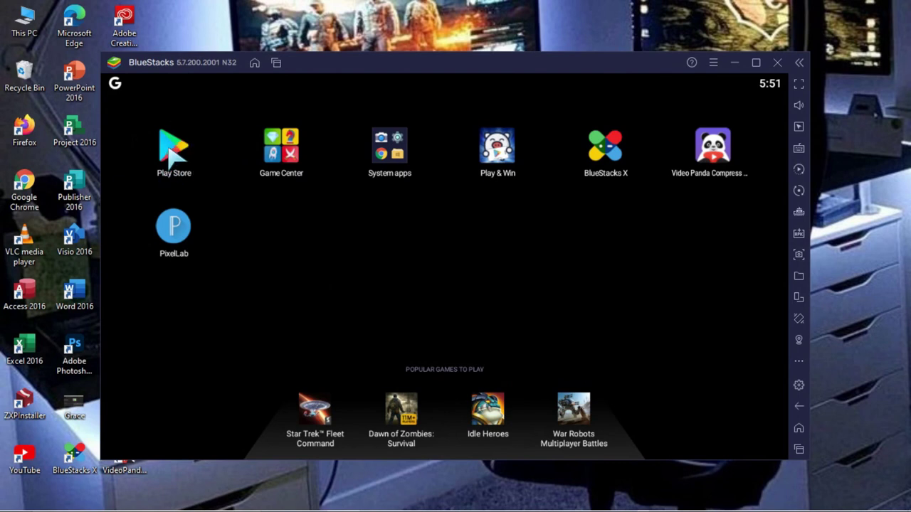
Step: Open the Google Play Store from the BlueStacks home screen
{"action": "left_click", "coordinate": [171, 151]}
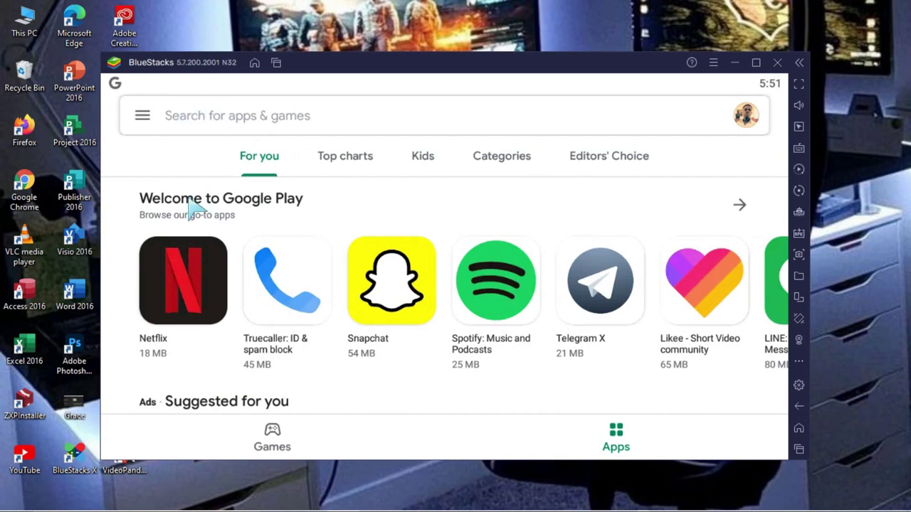
Step: Search the Play Store for 'pixel lab' to reach the PixelLab - Text on pictures listing
{"action": "left_click", "coordinate": [185, 119]}
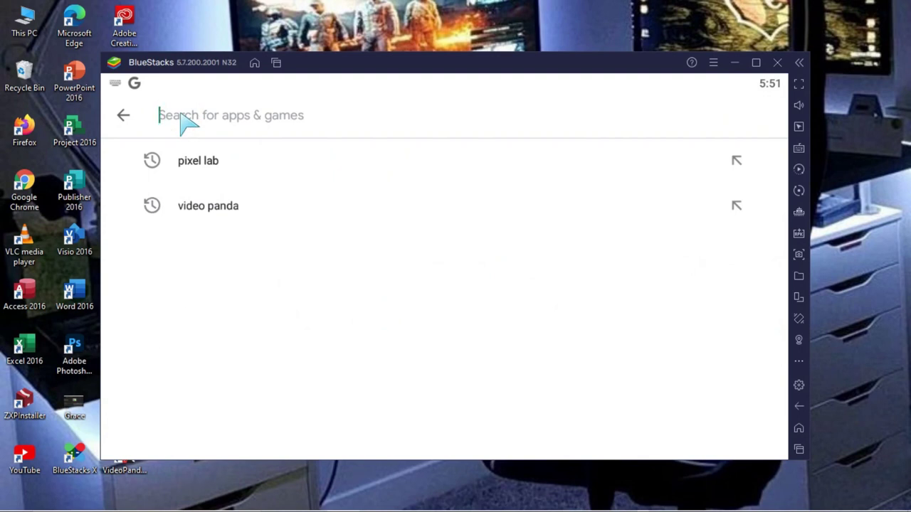
{"action": "type", "text": "pi"}
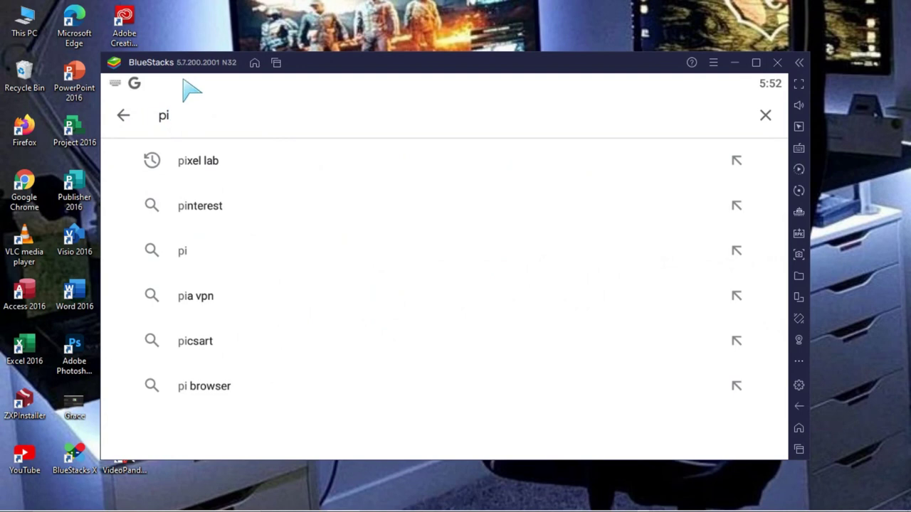
{"action": "type", "text": "xel "}
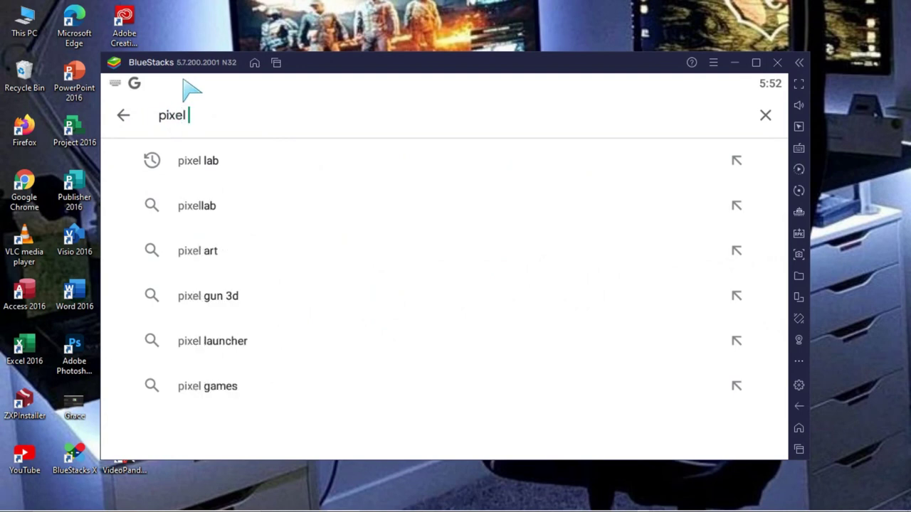
{"action": "type", "text": "lab"}
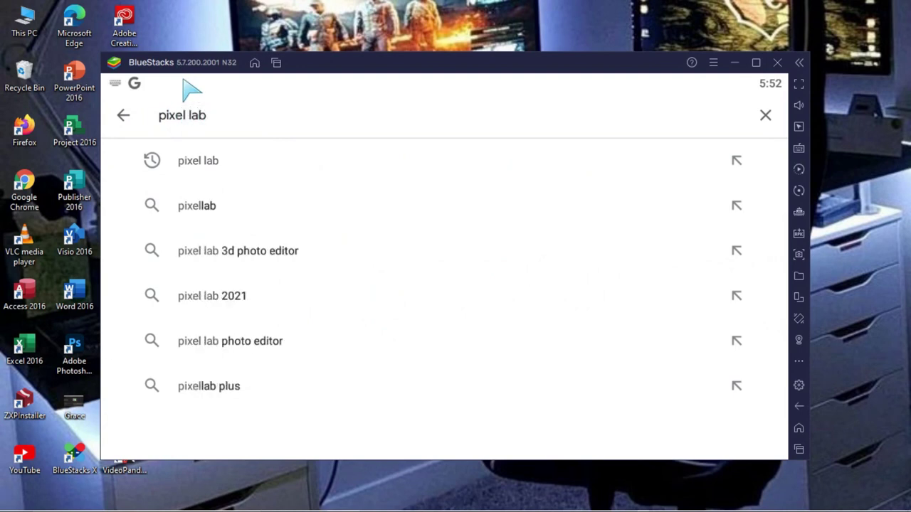
{"action": "left_click", "coordinate": [197, 163]}
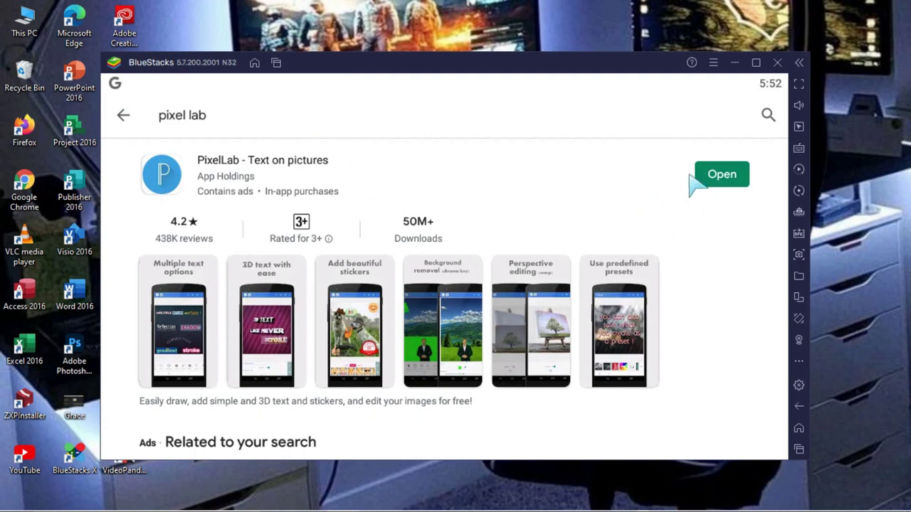
Step: Launch PixelLab without restoring the autosave and delete the default New Text object
{"action": "left_click", "coordinate": [724, 179]}
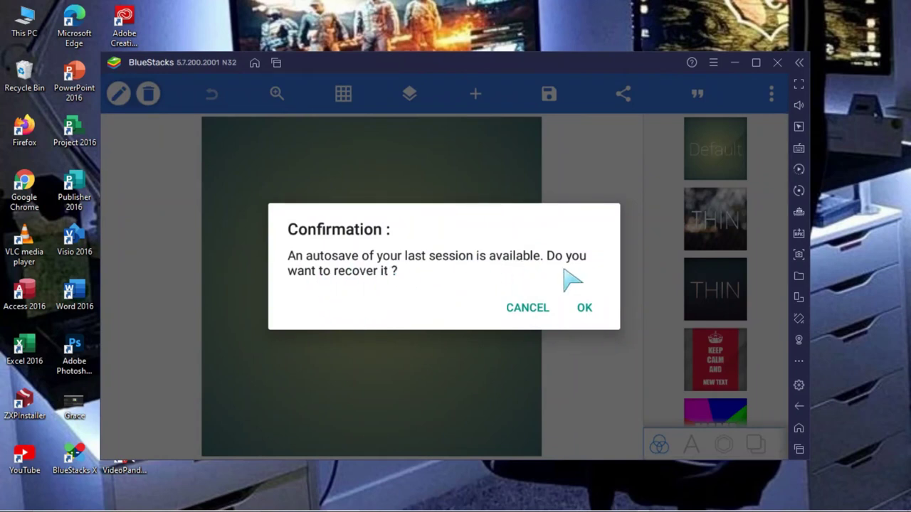
{"action": "left_click", "coordinate": [524, 314]}
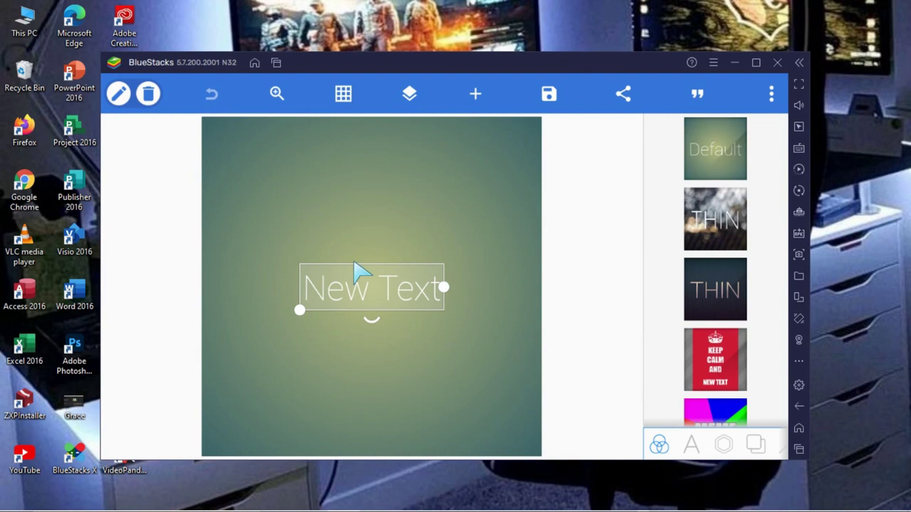
{"action": "left_click", "coordinate": [373, 319]}
{"action": "left_click", "coordinate": [370, 335]}
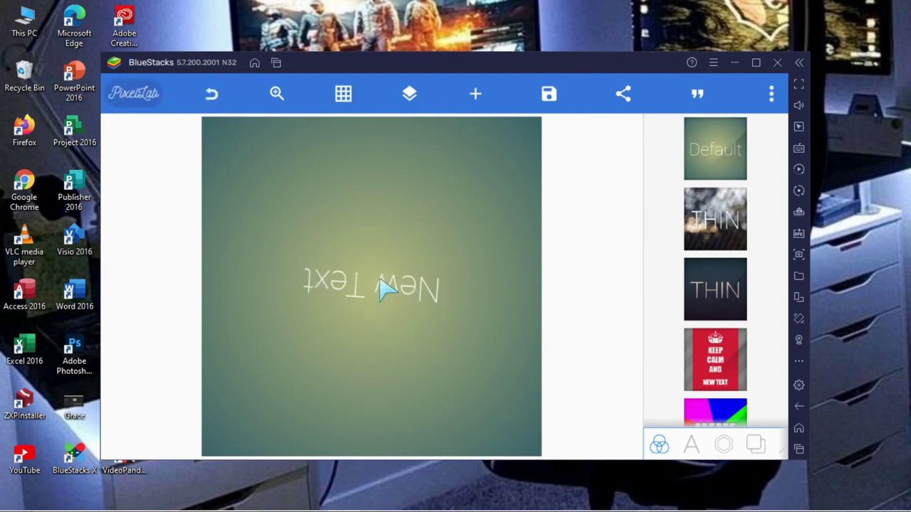
{"action": "left_click", "coordinate": [378, 293]}
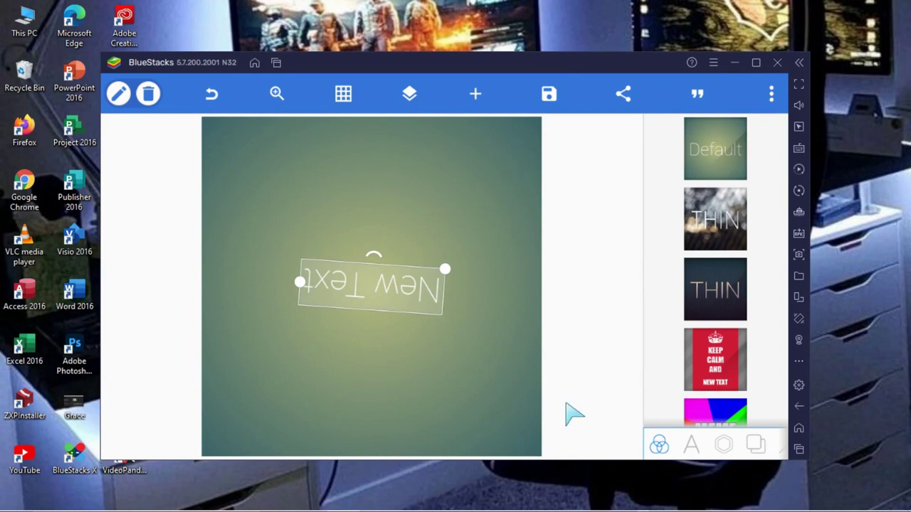
{"action": "left_click", "coordinate": [149, 97]}
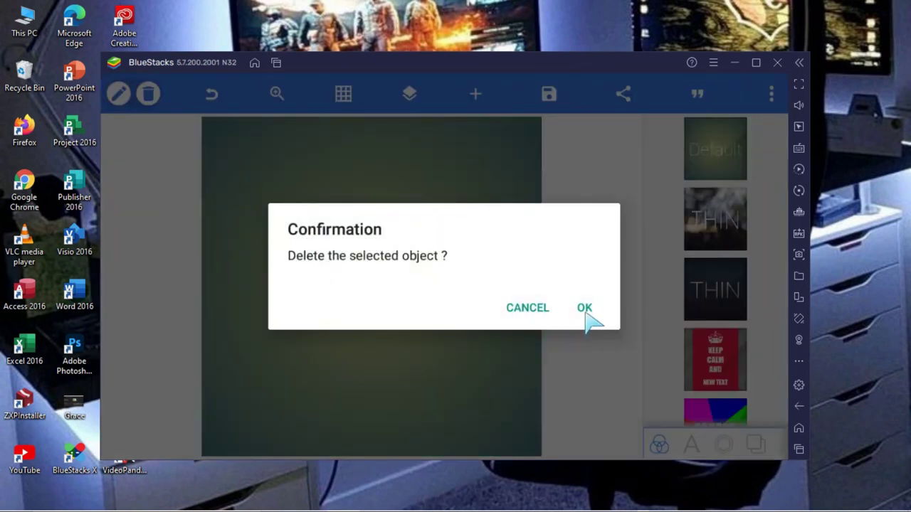
{"action": "left_click", "coordinate": [585, 309]}
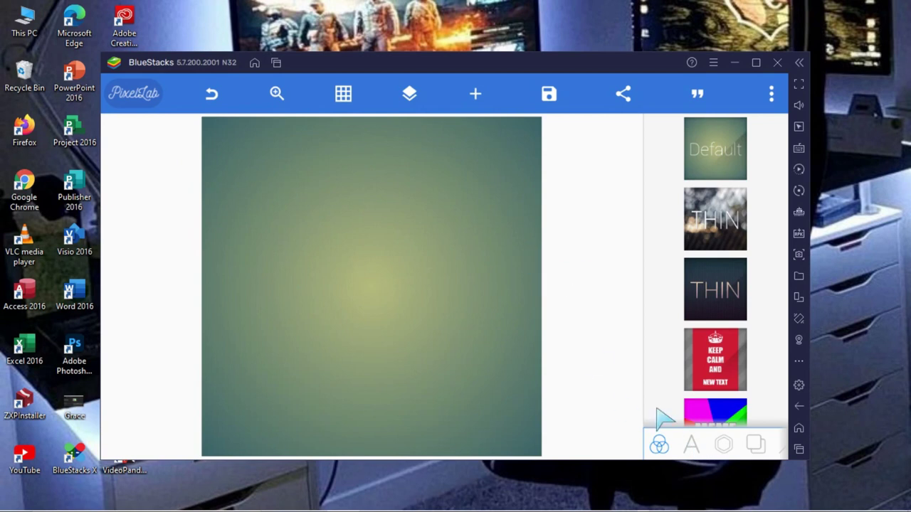
Step: Add a text object reading 'my name is popka' and drag it to the canvas centre
{"action": "left_click", "coordinate": [692, 445]}
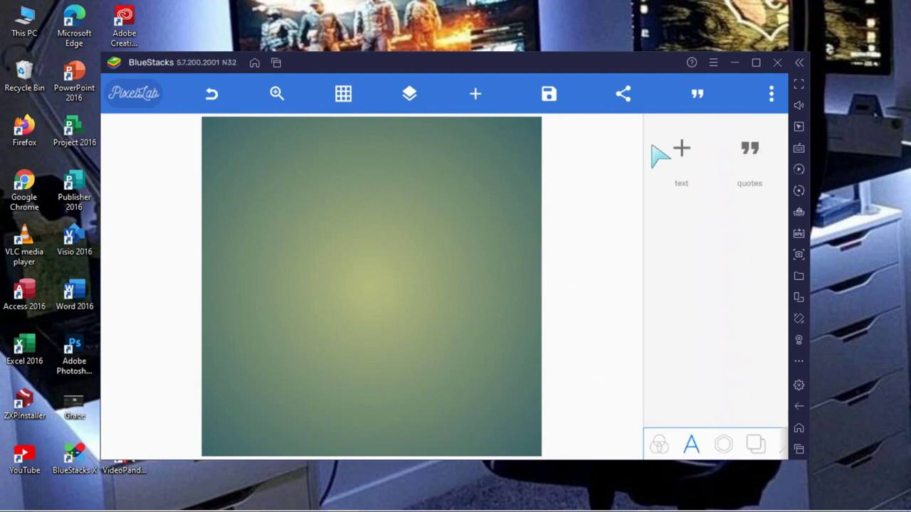
{"action": "left_click", "coordinate": [683, 149]}
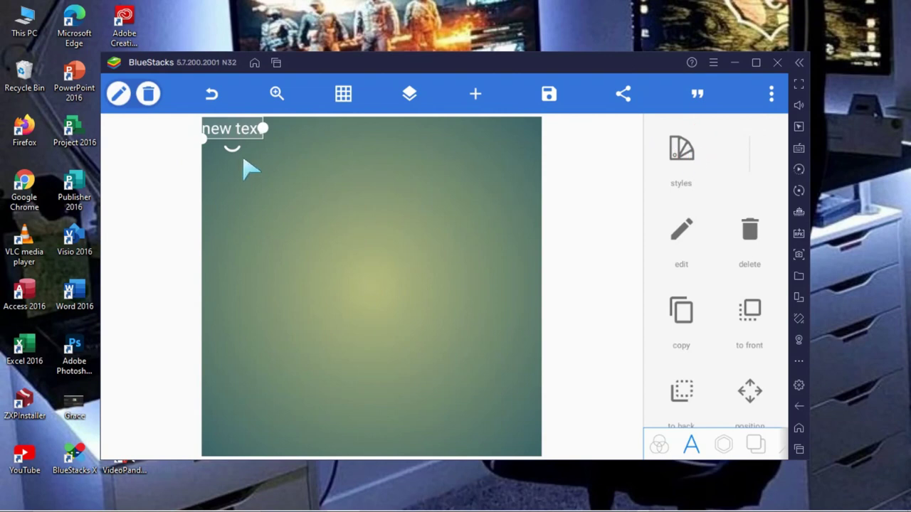
{"action": "left_click", "coordinate": [679, 229]}
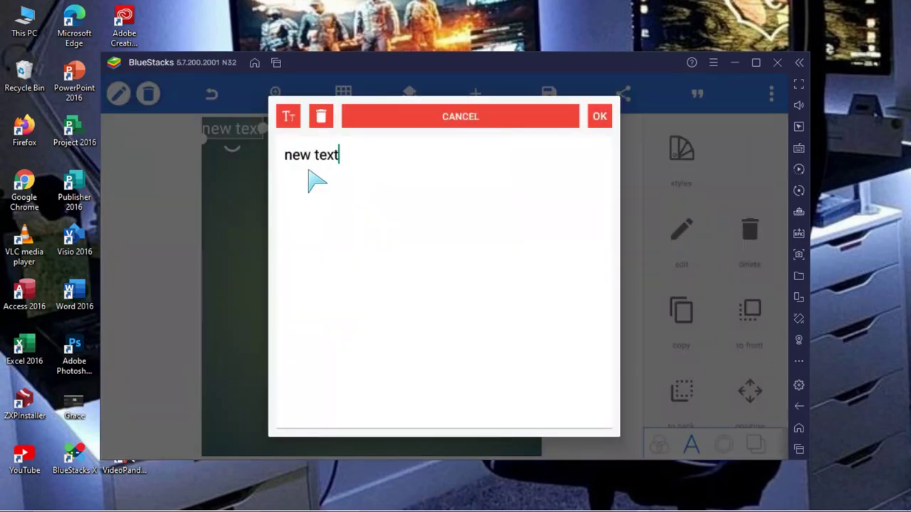
{"action": "key", "text": "BackSpace"}
{"action": "key", "text": "BackSpace"}
{"action": "key", "text": "BackSpace"}
{"action": "type", "text": "t"}
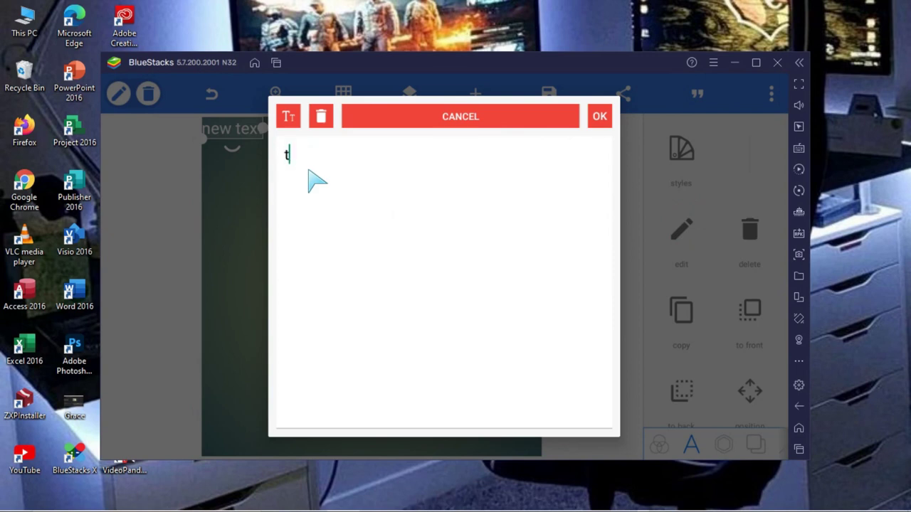
{"action": "key", "text": "BackSpace"}
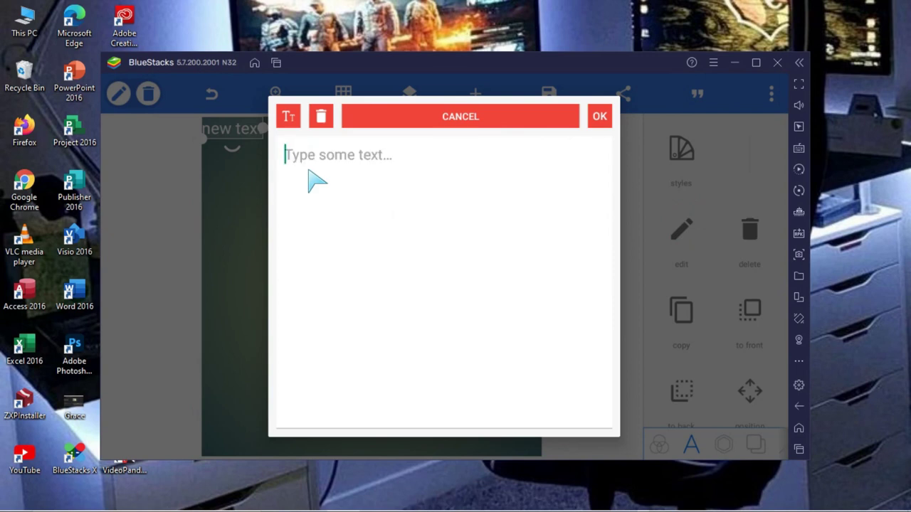
{"action": "type", "text": "my name"}
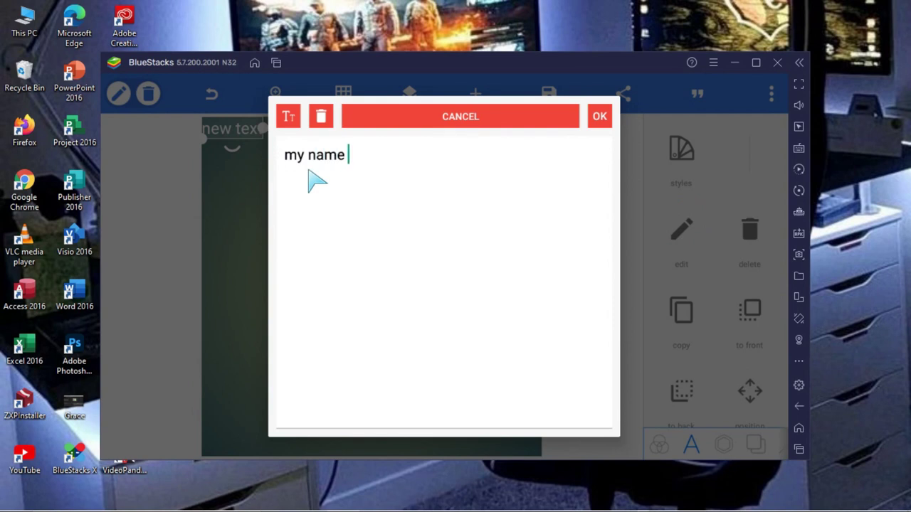
{"action": "type", "text": "is popka"}
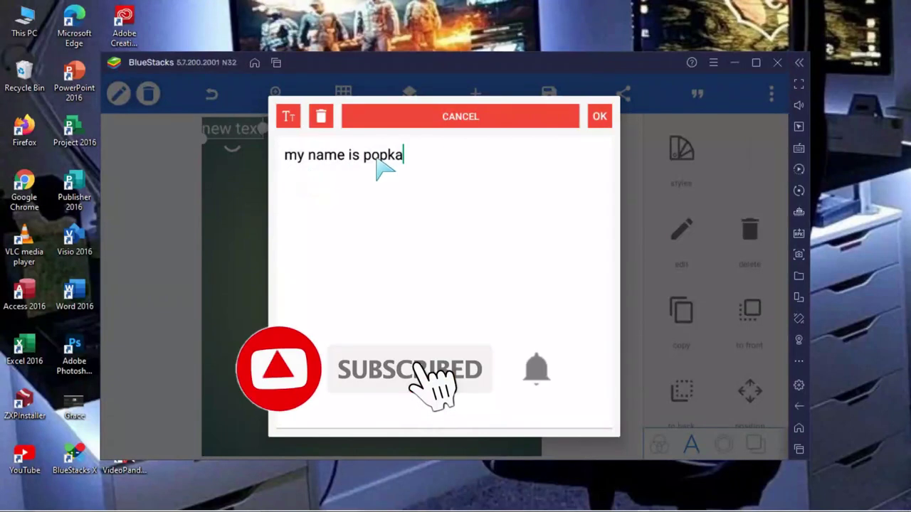
{"action": "left_click", "coordinate": [600, 117]}
{"action": "left_click_drag", "start_coordinate": [261, 128], "coordinate": [351, 268]}
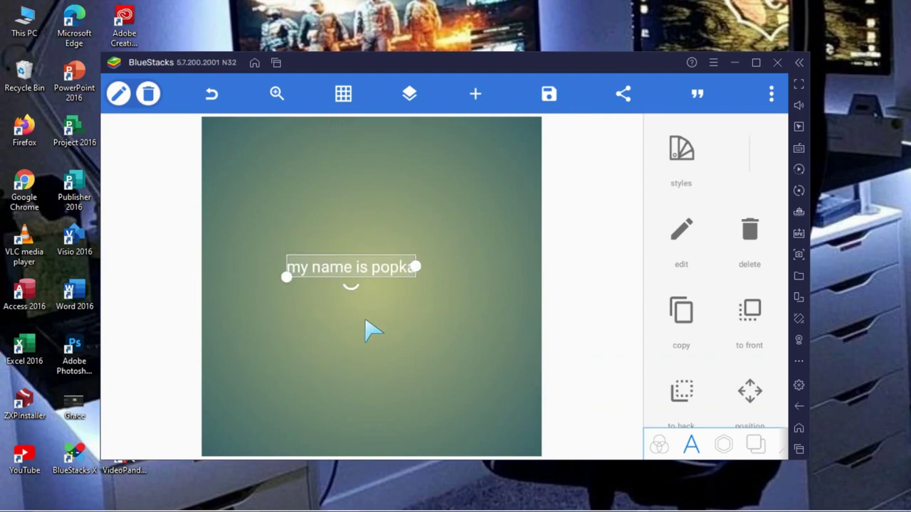
Step: Make the background a solid custom colour, dark blue #1E239E
{"action": "left_click", "coordinate": [756, 445]}
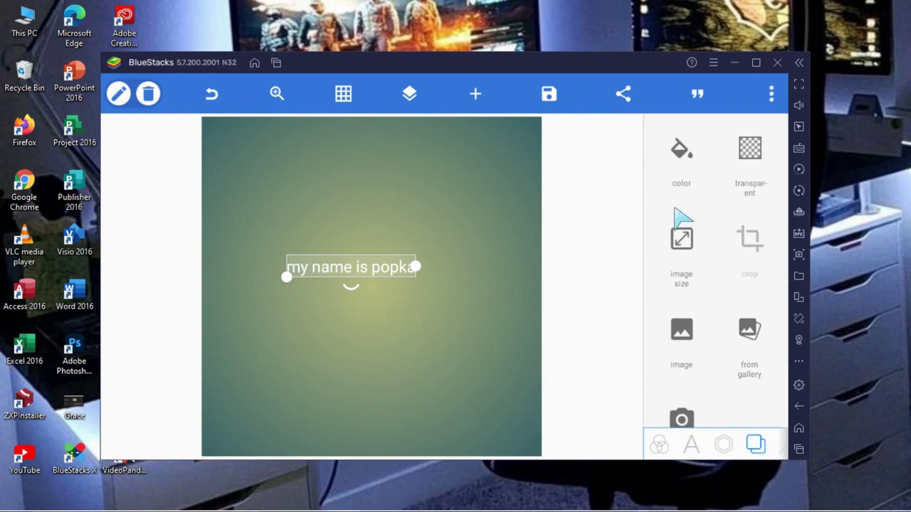
{"action": "left_click", "coordinate": [682, 158]}
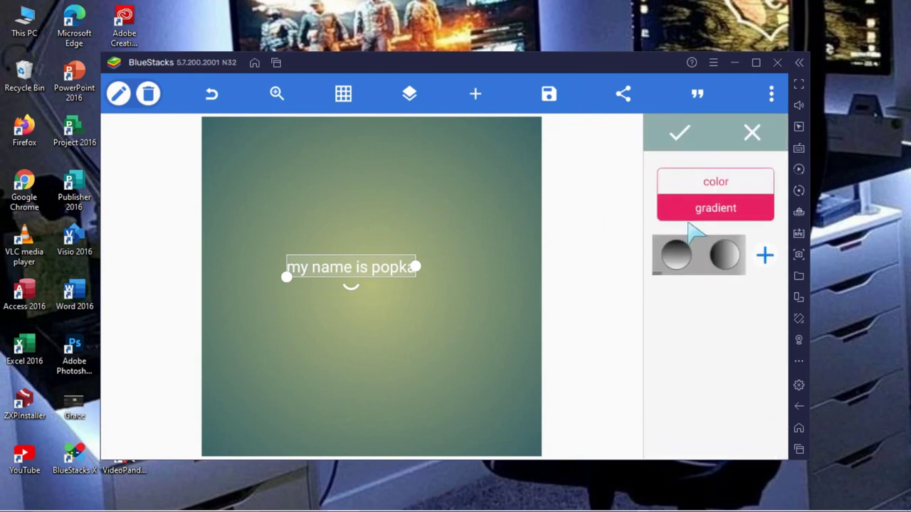
{"action": "left_click", "coordinate": [723, 183]}
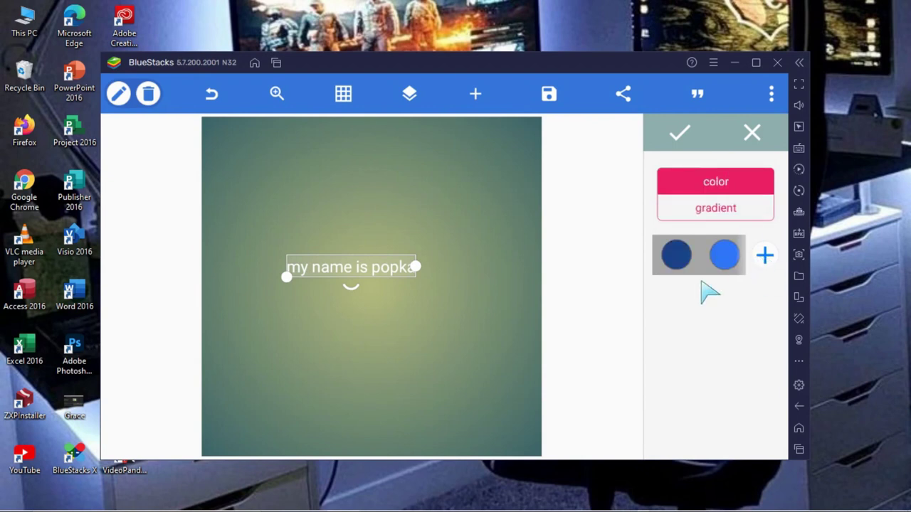
{"action": "left_click", "coordinate": [765, 255]}
{"action": "left_click", "coordinate": [339, 354]}
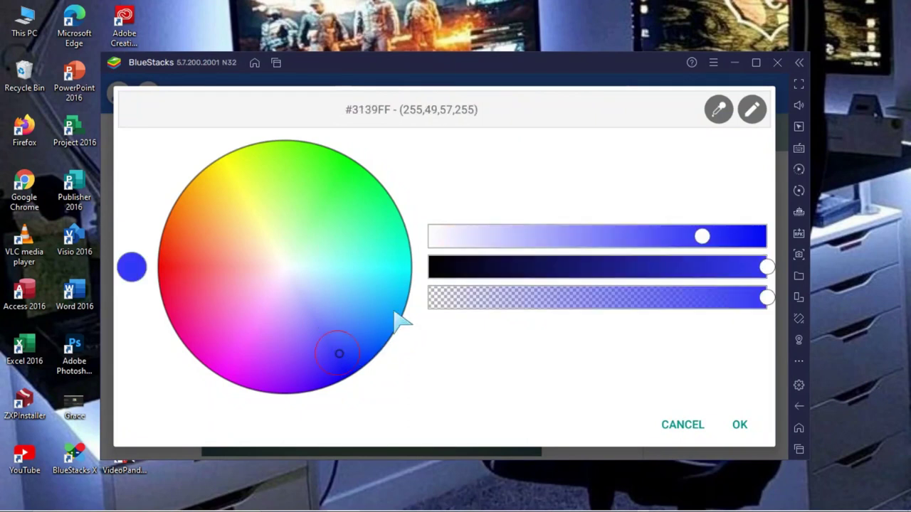
{"action": "left_click", "coordinate": [637, 267]}
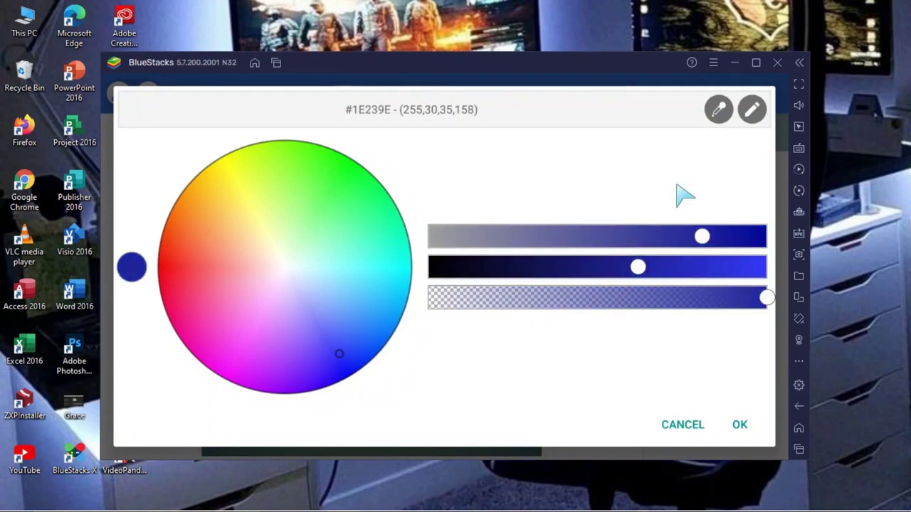
{"action": "left_click", "coordinate": [740, 426]}
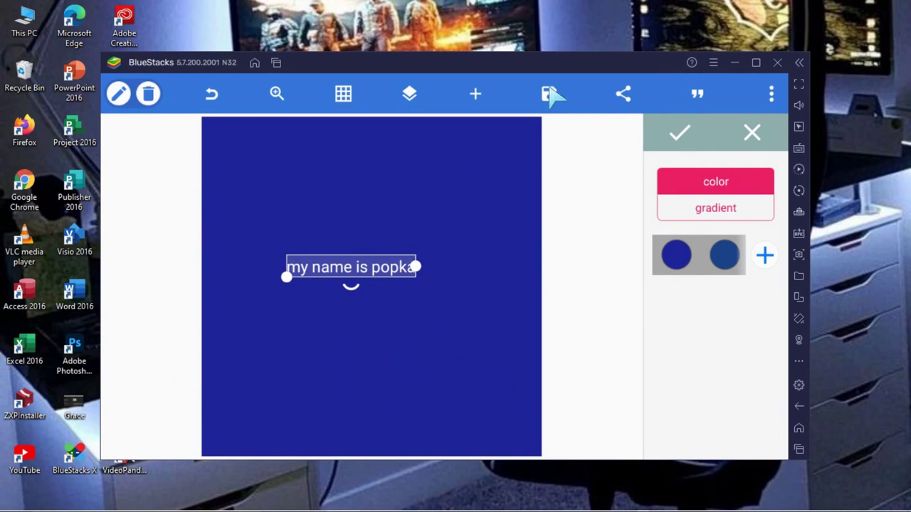
Step: Choose to add an image from the gallery, showing the SharedFolder photos
{"action": "left_click", "coordinate": [477, 99]}
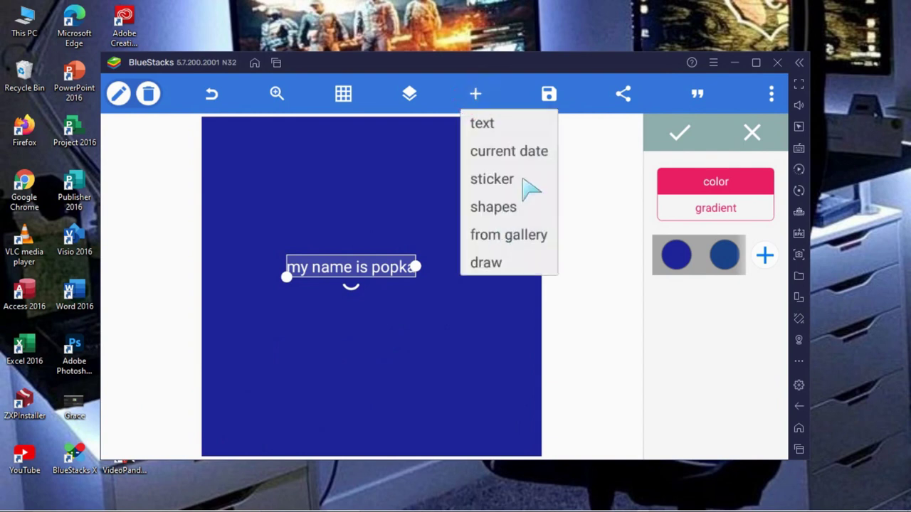
{"action": "left_click", "coordinate": [508, 235]}
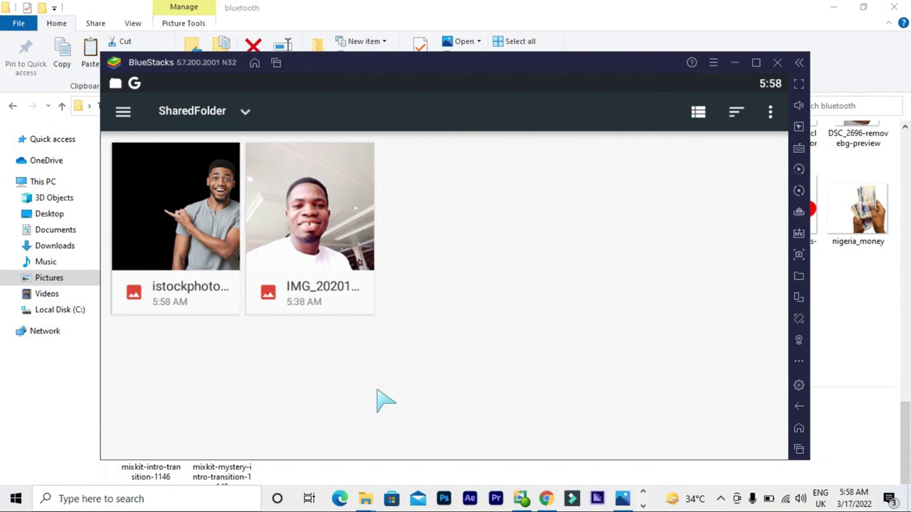
{"action": "mouse_move", "coordinate": [364, 501]}
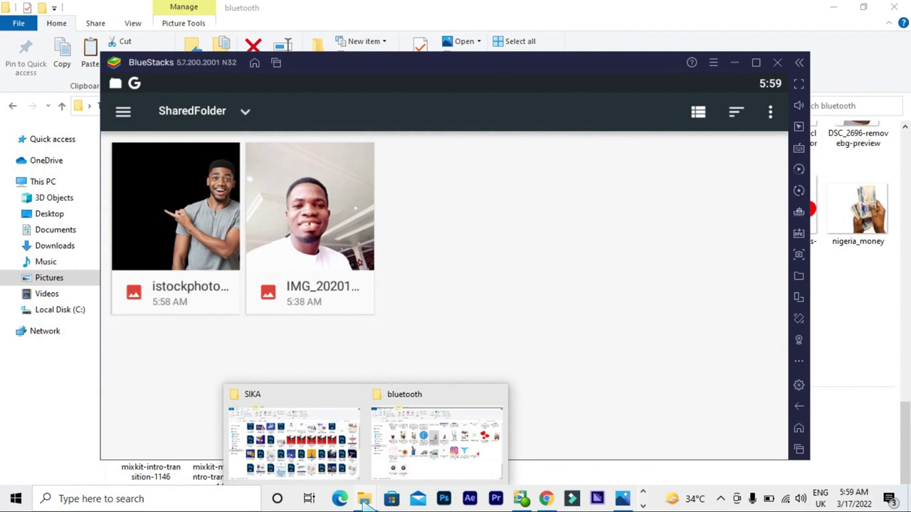
Step: Drag PngItem_2022949 from the bluetooth folder onto BlueStacks, adding it to SharedFolder
{"action": "left_click", "coordinate": [406, 466]}
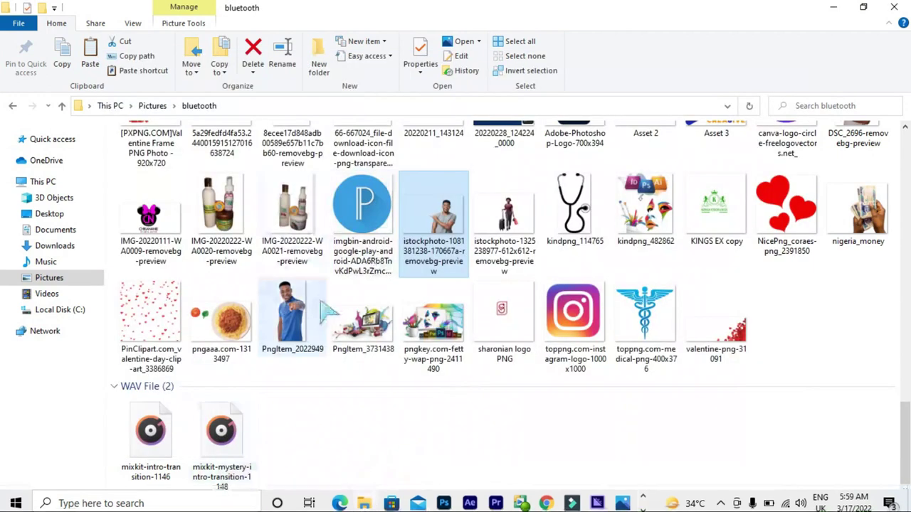
{"action": "left_click", "coordinate": [284, 306]}
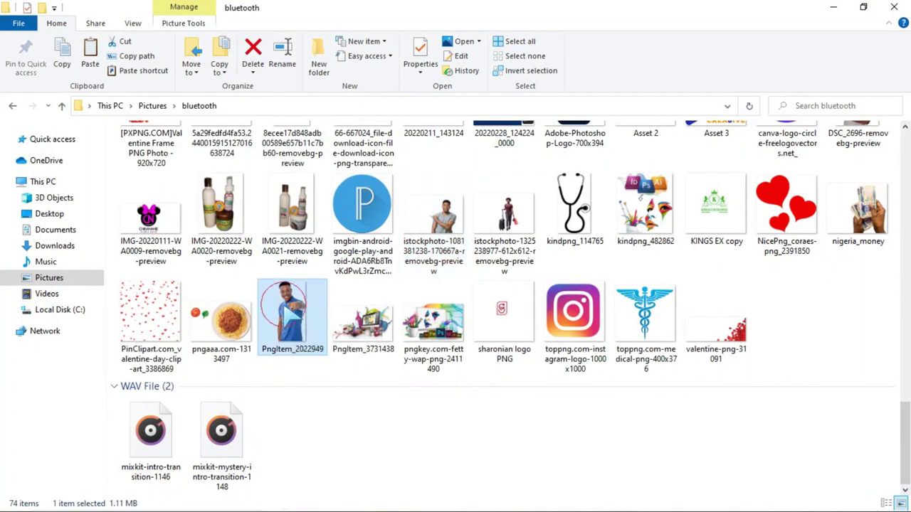
{"action": "mouse_move", "coordinate": [388, 511]}
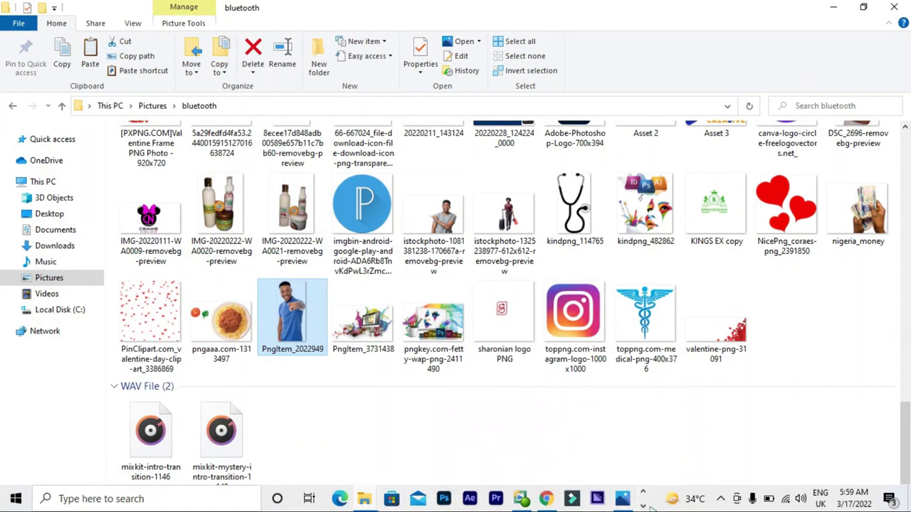
{"action": "left_click", "coordinate": [643, 505]}
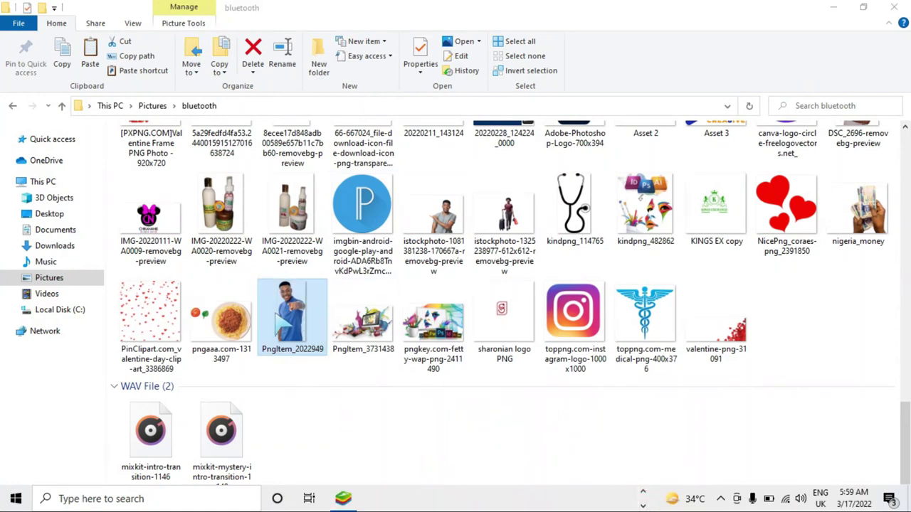
{"action": "left_click_drag", "start_coordinate": [284, 317], "coordinate": [308, 407]}
{"action": "left_click_drag", "start_coordinate": [338, 501], "coordinate": [427, 272]}
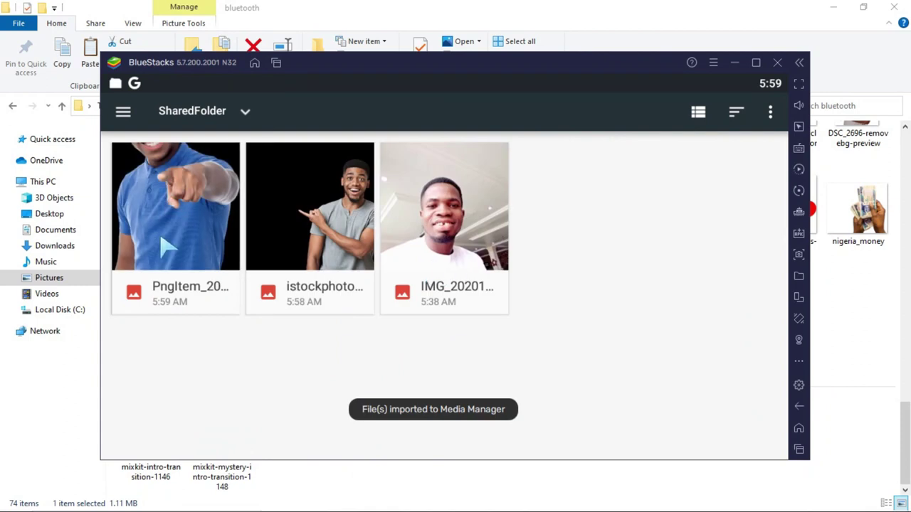
Step: Insert the uncropped PngItem pointing-man photo, place it right, and shift 'my name is popka' left
{"action": "left_click", "coordinate": [172, 293]}
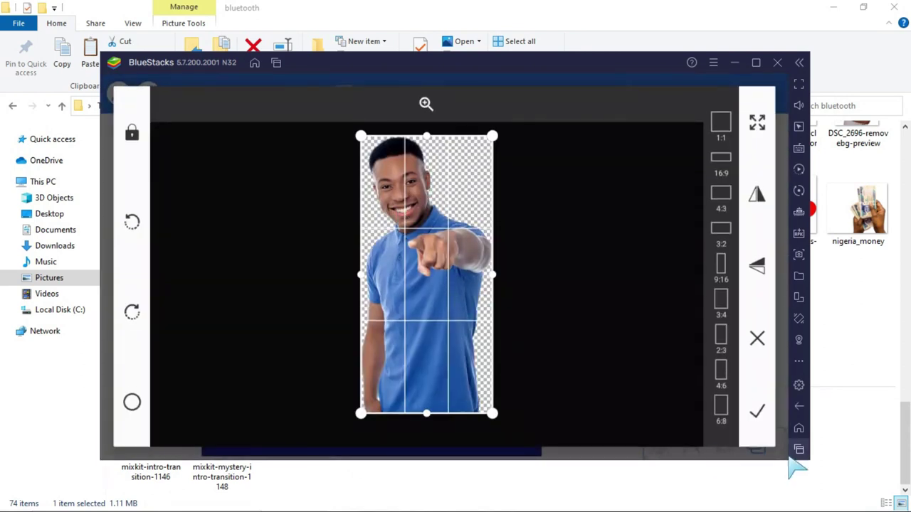
{"action": "left_click", "coordinate": [756, 412]}
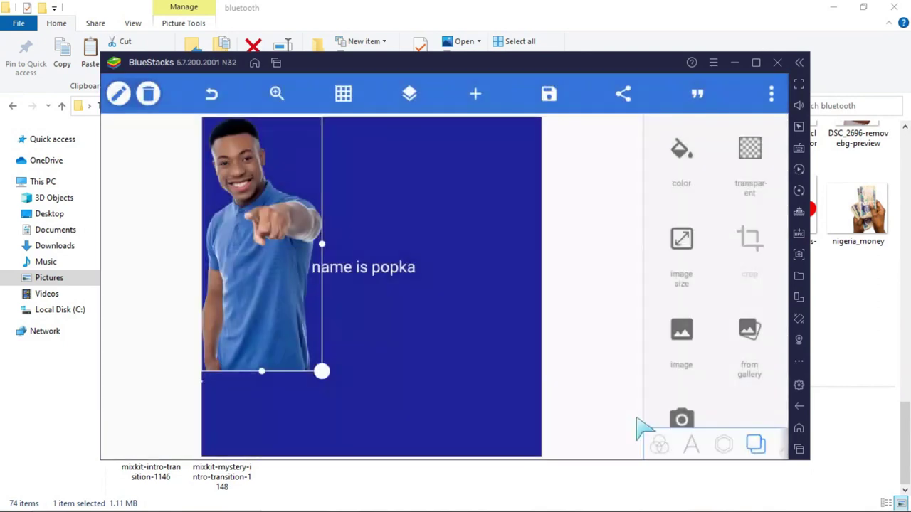
{"action": "left_click_drag", "start_coordinate": [304, 296], "coordinate": [493, 322]}
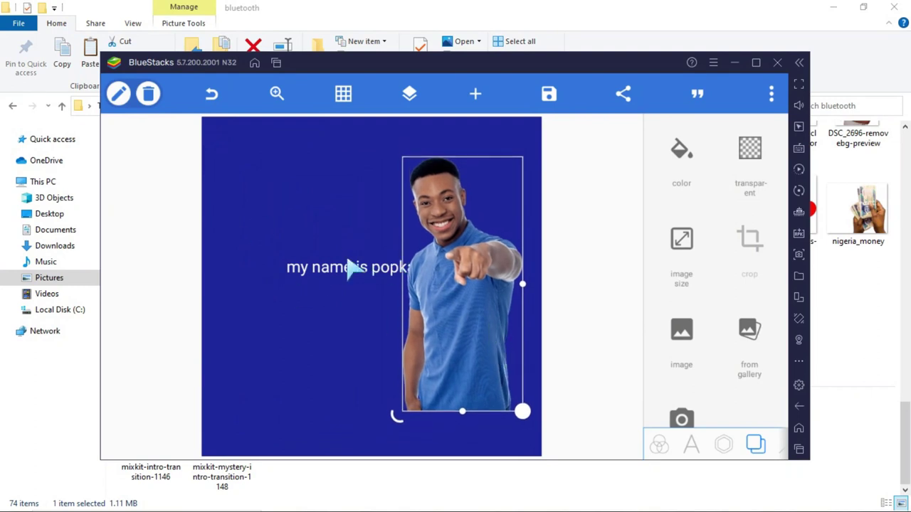
{"action": "left_click_drag", "start_coordinate": [342, 261], "coordinate": [298, 261]}
{"action": "left_click_drag", "start_coordinate": [432, 297], "coordinate": [421, 305]}
{"action": "left_click_drag", "start_coordinate": [456, 365], "coordinate": [455, 368]}
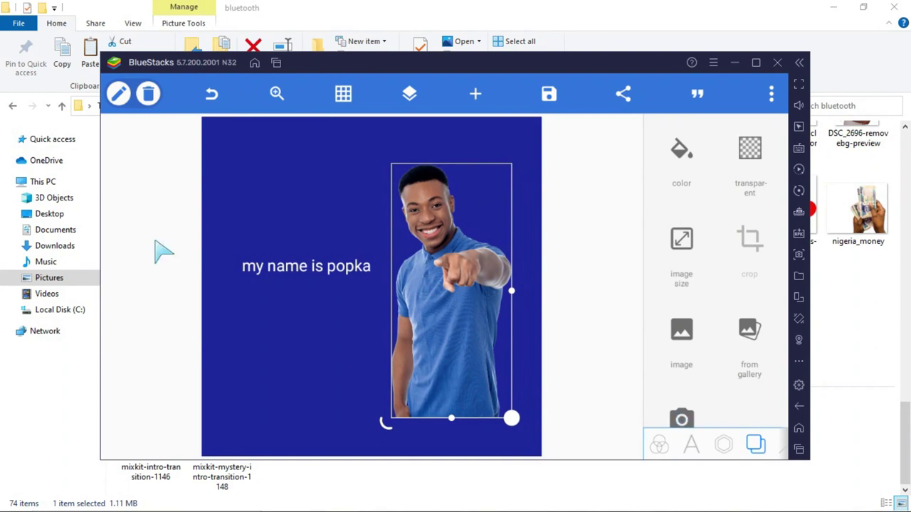